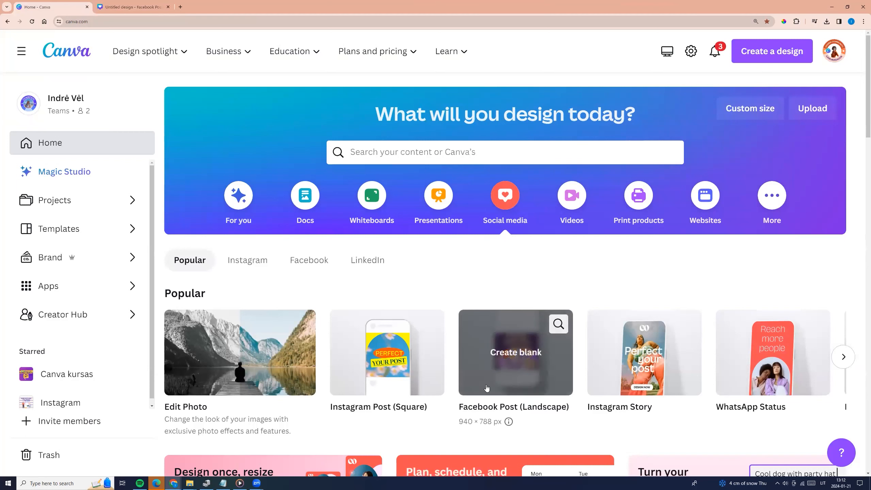
Create a blank Facebook Post (Landscape) design and open the TypeGradient app in it
{"action": "left_click", "coordinate": [498, 410]}
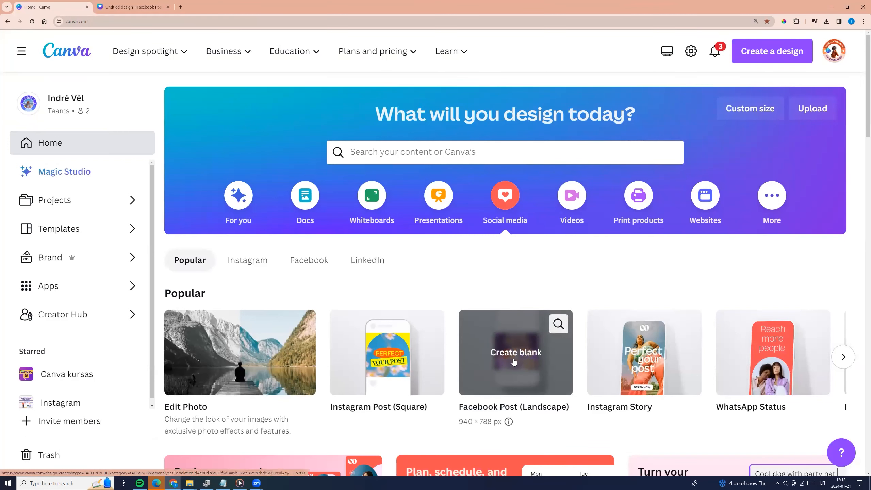
{"action": "left_click", "coordinate": [501, 356]}
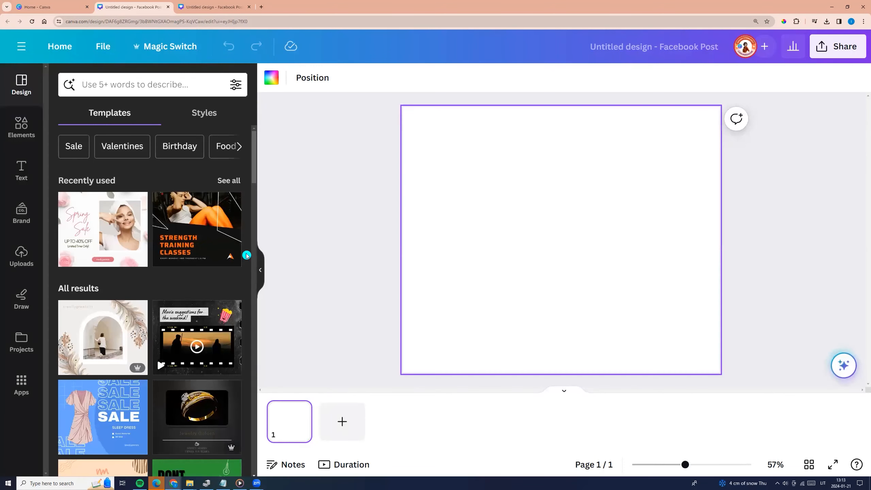
{"action": "left_click", "coordinate": [14, 381]}
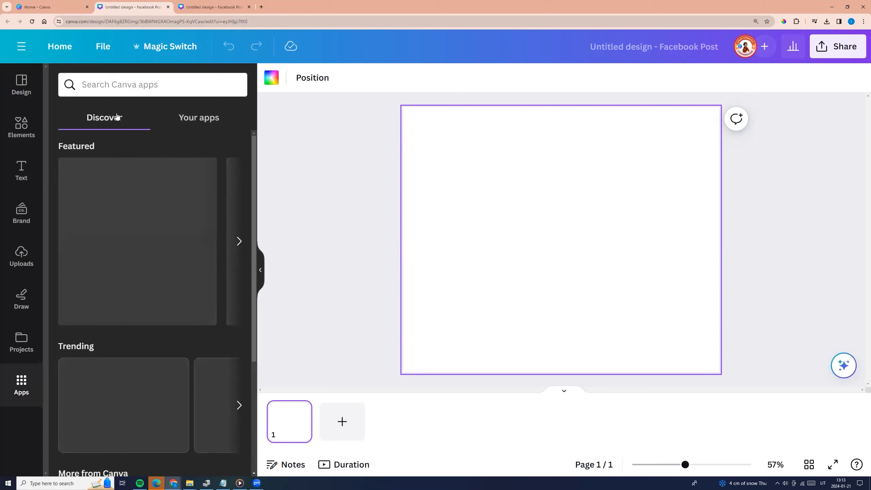
{"action": "type", "text": "typegradient"}
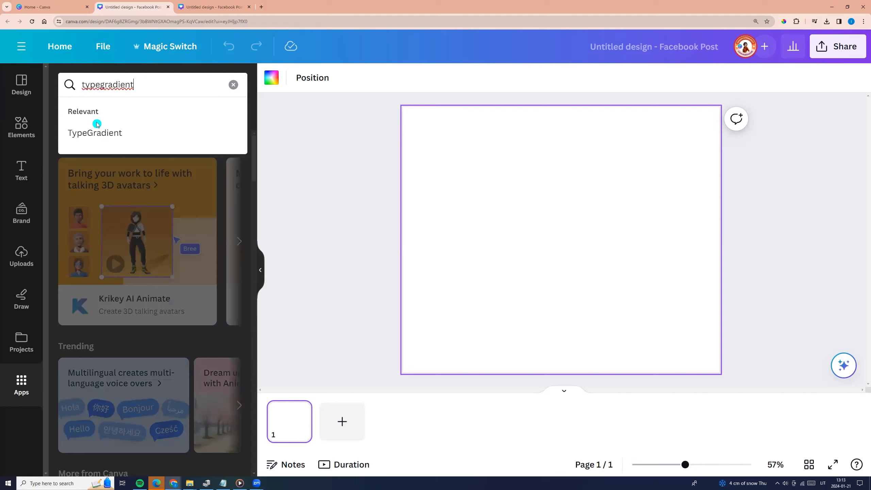
{"action": "left_click", "coordinate": [73, 134]}
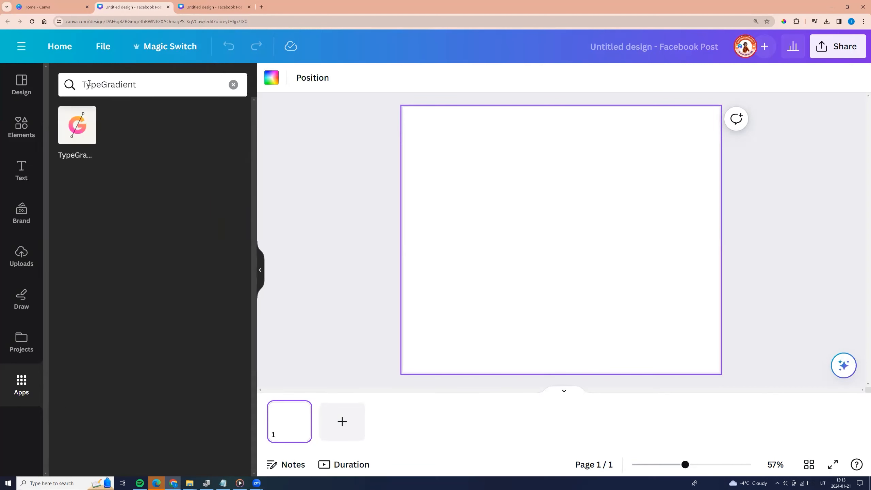
{"action": "left_click", "coordinate": [86, 116]}
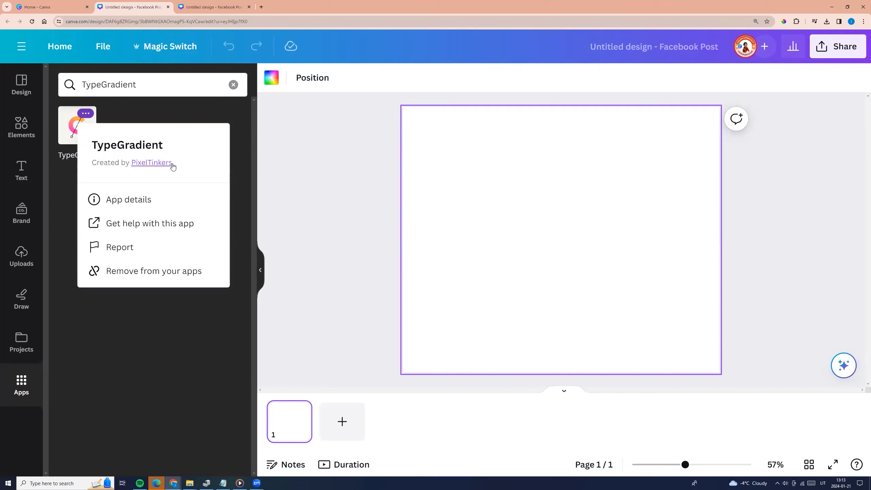
{"action": "left_click", "coordinate": [74, 135]}
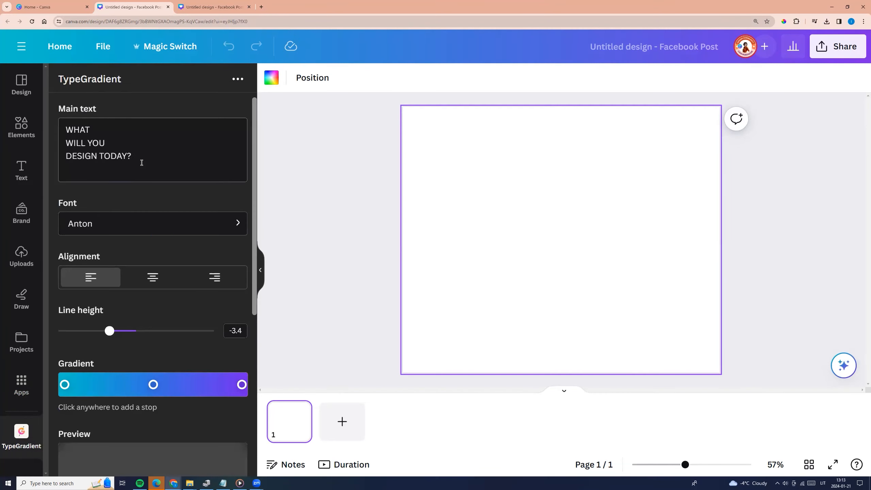
Replace the sample main text with three lines, each reading TEXT GRADIENT
{"action": "left_click_drag", "start_coordinate": [141, 163], "coordinate": [52, 114]}
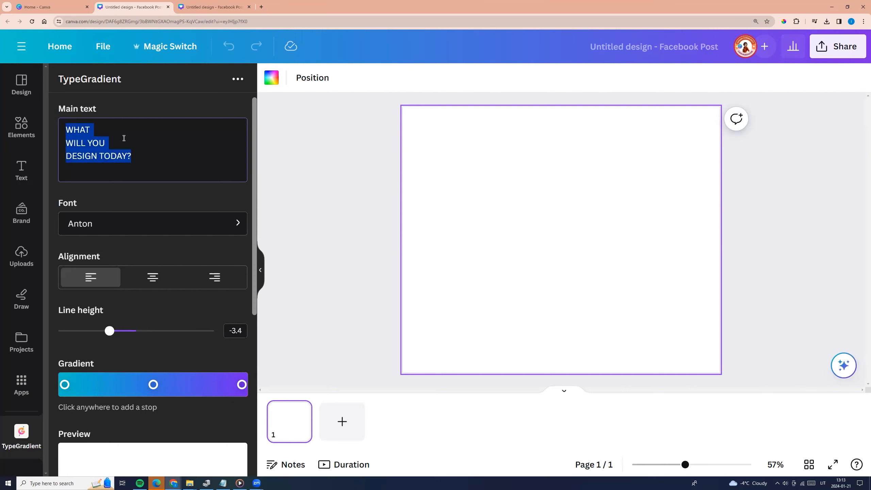
{"action": "type", "text": "TEXT"}
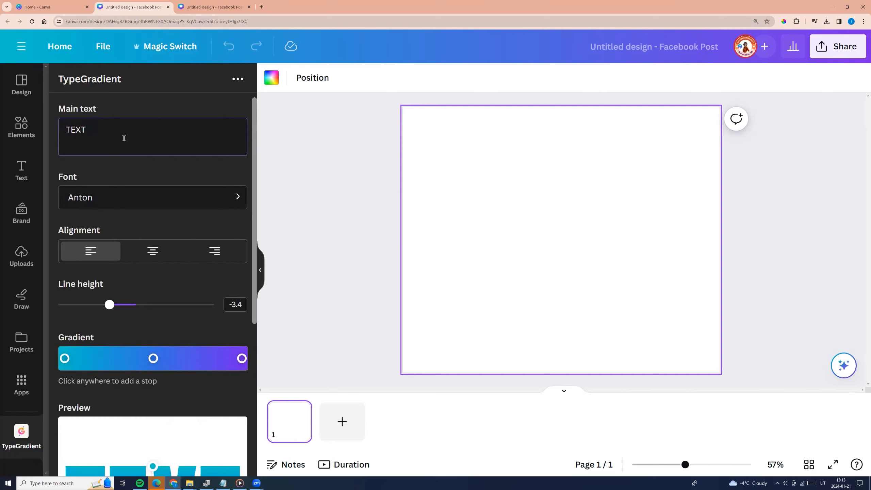
{"action": "type", "text": " GRA"}
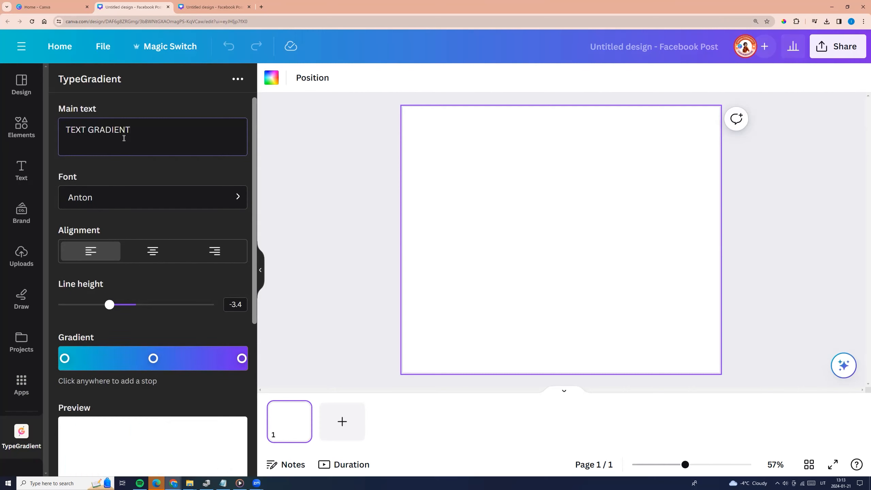
{"action": "type", "text": "DIENT"}
{"action": "key", "text": "Return"}
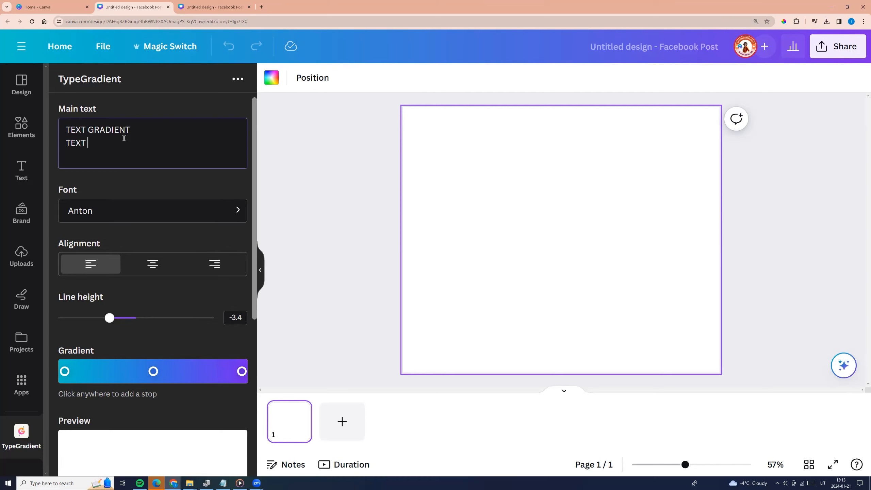
{"action": "type", "text": "TEXT GRADIENT"}
{"action": "key", "text": "Return"}
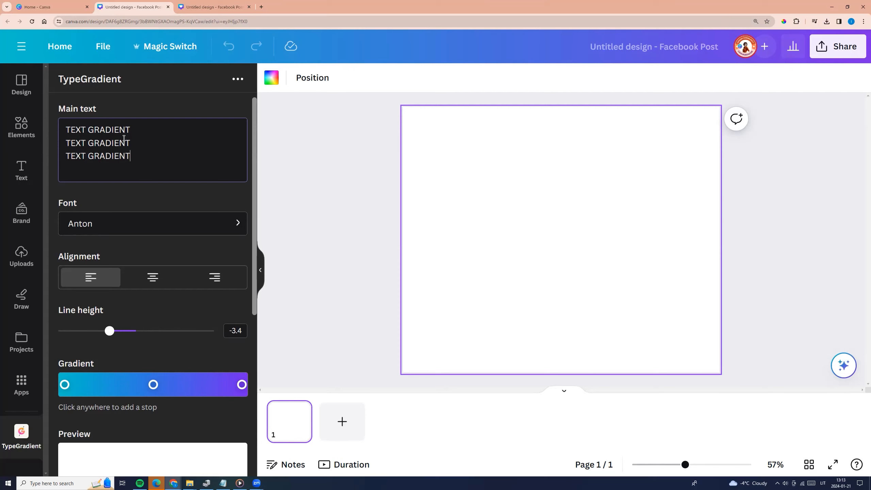
Browse the font list, search it for "ant" and choose Anton Regular for the text
{"action": "left_click", "coordinate": [81, 221]}
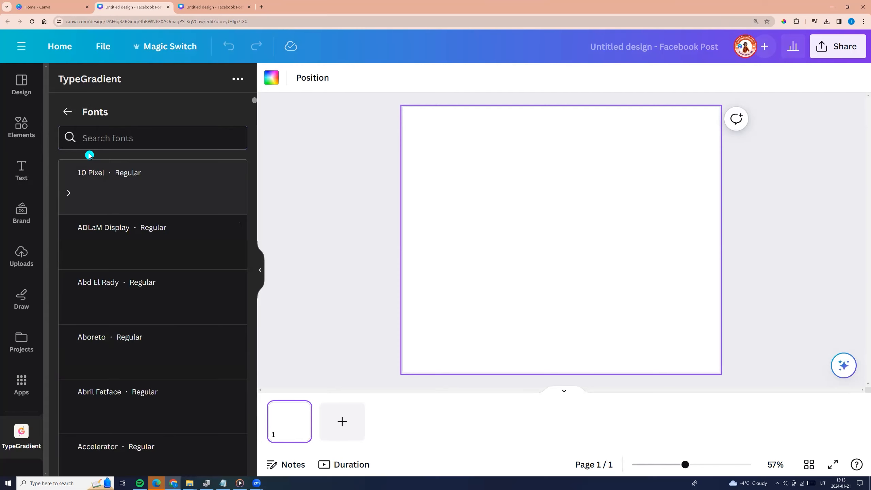
{"action": "scroll", "coordinate": [137, 296], "scroll_direction": "down", "scroll_amount": 4}
{"action": "scroll", "coordinate": [137, 296], "scroll_direction": "down", "scroll_amount": 6}
{"action": "scroll", "coordinate": [164, 339], "scroll_direction": "down", "scroll_amount": 15}
{"action": "left_click_drag", "start_coordinate": [254, 110], "coordinate": [253, 396]}
{"action": "left_click", "coordinate": [126, 137]}
{"action": "type", "text": "ant"}
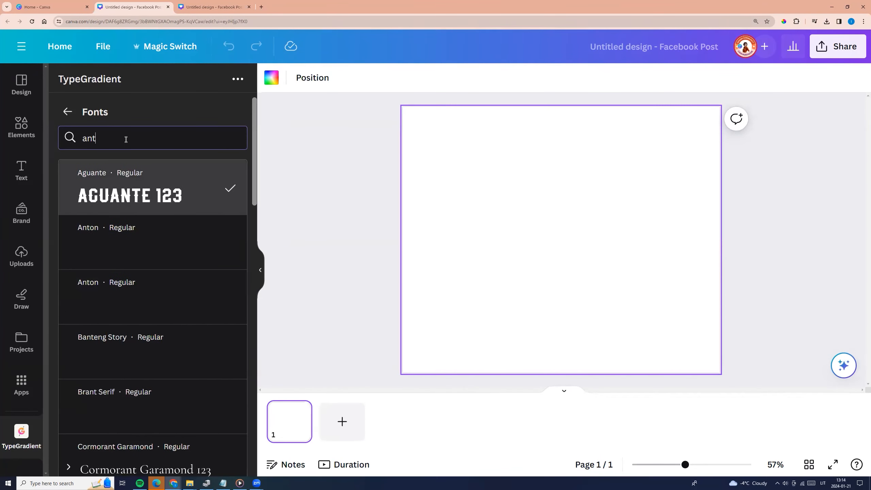
{"action": "left_click", "coordinate": [98, 247]}
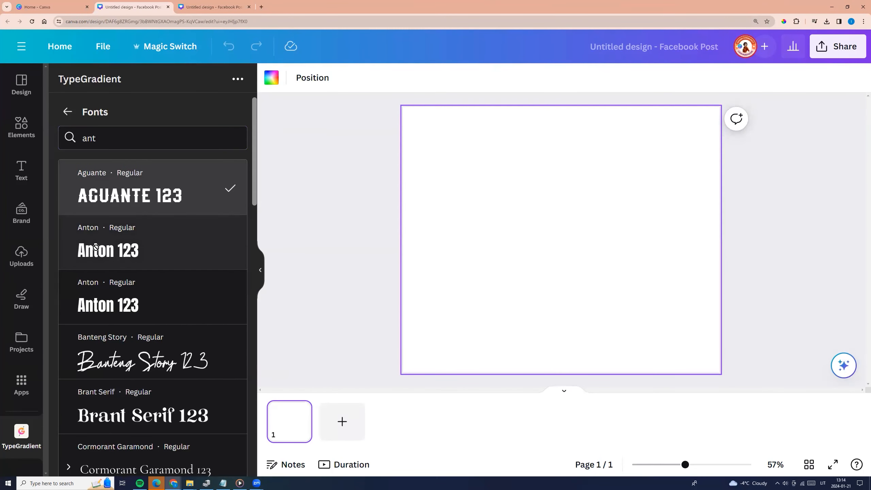
{"action": "left_click", "coordinate": [67, 113]}
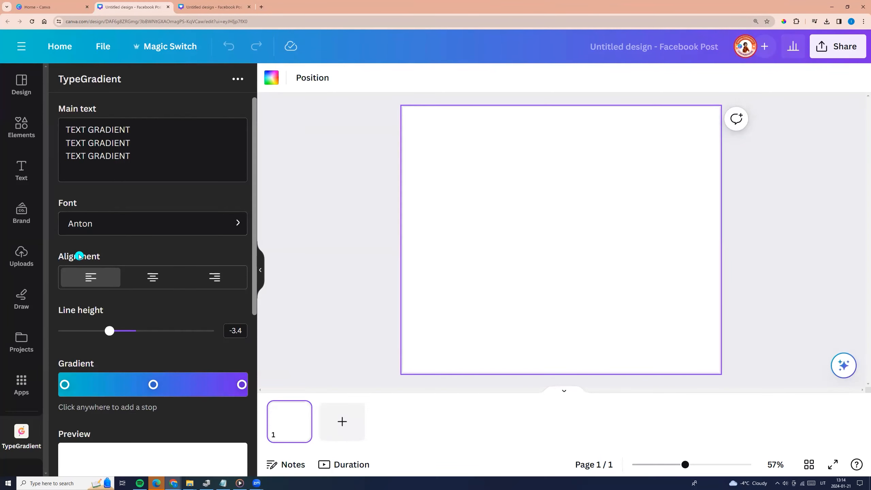
Set the line height of the text to -1.7
{"action": "scroll", "coordinate": [93, 261], "scroll_direction": "down", "scroll_amount": 3}
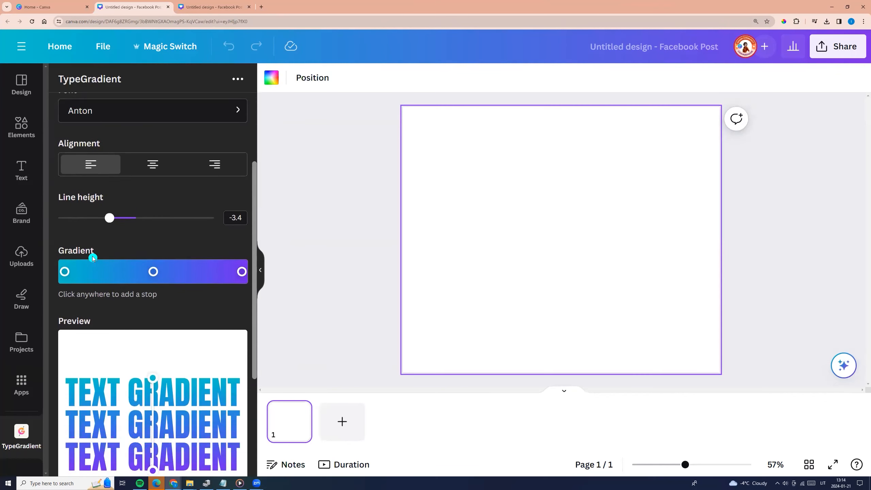
{"action": "left_click_drag", "start_coordinate": [109, 195], "coordinate": [136, 195]}
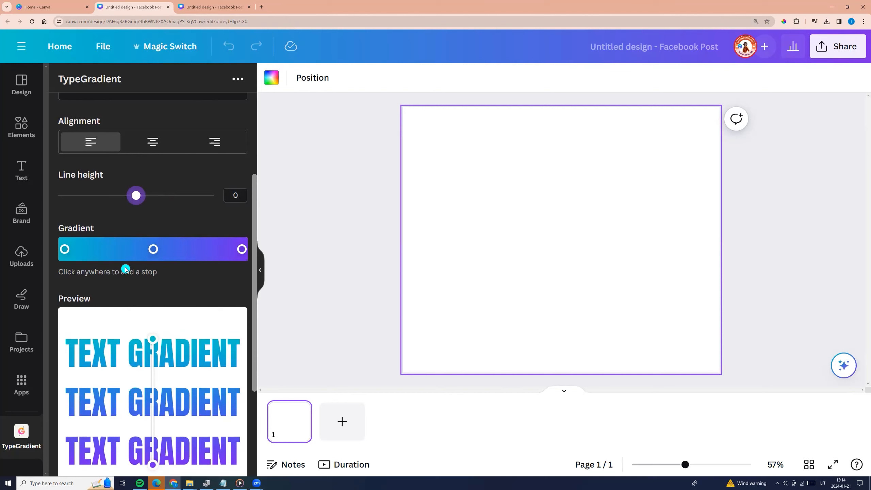
{"action": "mouse_move", "coordinate": [129, 198]}
{"action": "left_mouse_down"}
{"action": "mouse_move", "coordinate": [122, 199]}
{"action": "mouse_move", "coordinate": [157, 202]}
{"action": "mouse_move", "coordinate": [123, 206]}
{"action": "left_mouse_up"}
Change the first gradient stop to magenta #e200be
{"action": "scroll", "coordinate": [117, 240], "scroll_direction": "down", "scroll_amount": 1}
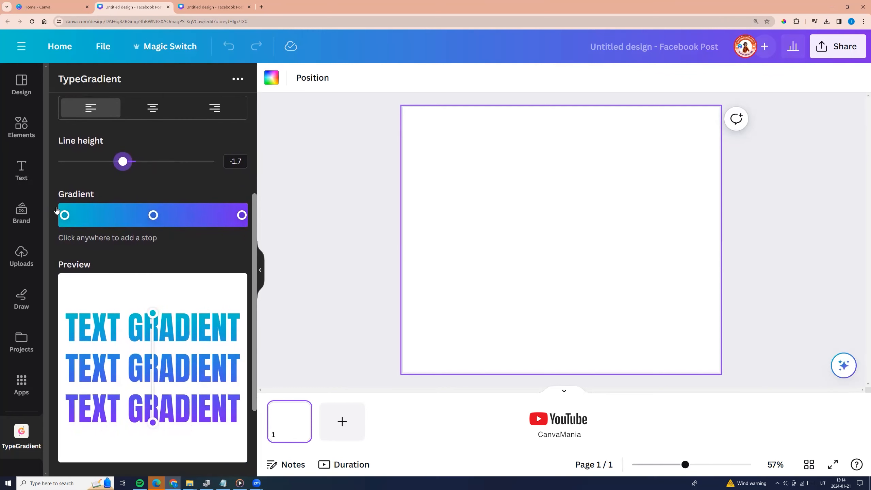
{"action": "left_click", "coordinate": [64, 215]}
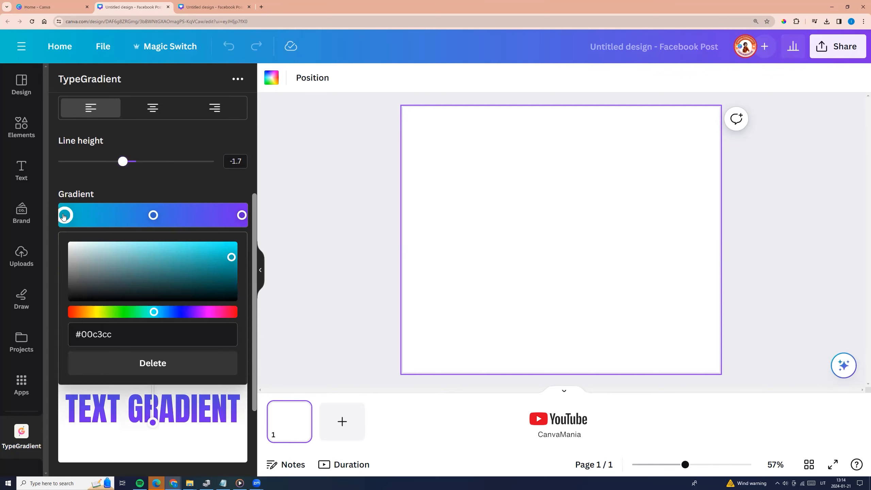
{"action": "left_click", "coordinate": [205, 312]}
{"action": "mouse_move", "coordinate": [231, 257]}
{"action": "left_mouse_down"}
{"action": "mouse_move", "coordinate": [231, 246]}
{"action": "mouse_move", "coordinate": [217, 247]}
{"action": "left_mouse_up"}
{"action": "left_click_drag", "start_coordinate": [206, 313], "coordinate": [208, 311]}
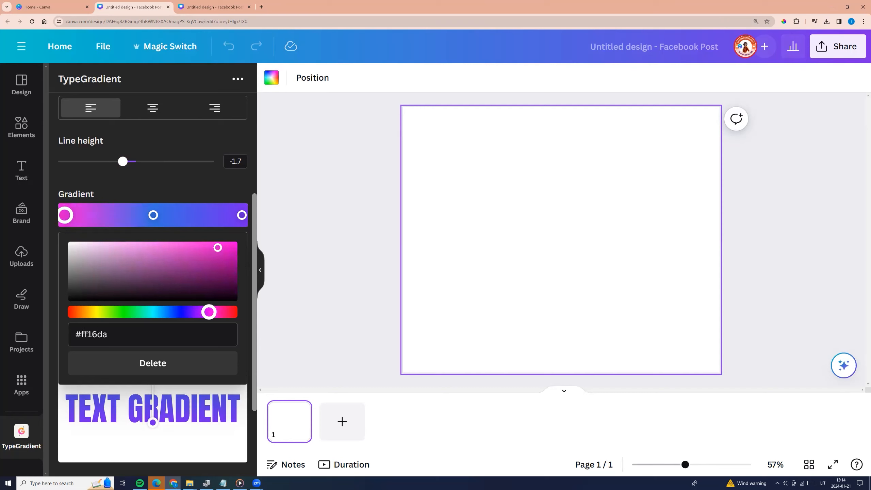
{"action": "left_click_drag", "start_coordinate": [218, 248], "coordinate": [231, 252]}
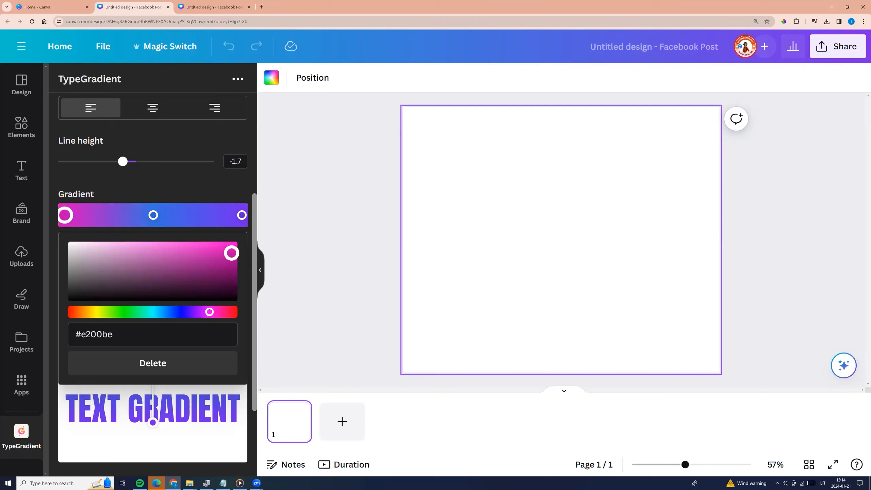
Change the middle gradient stop to light pink #ff50f8
{"action": "left_click", "coordinate": [155, 217]}
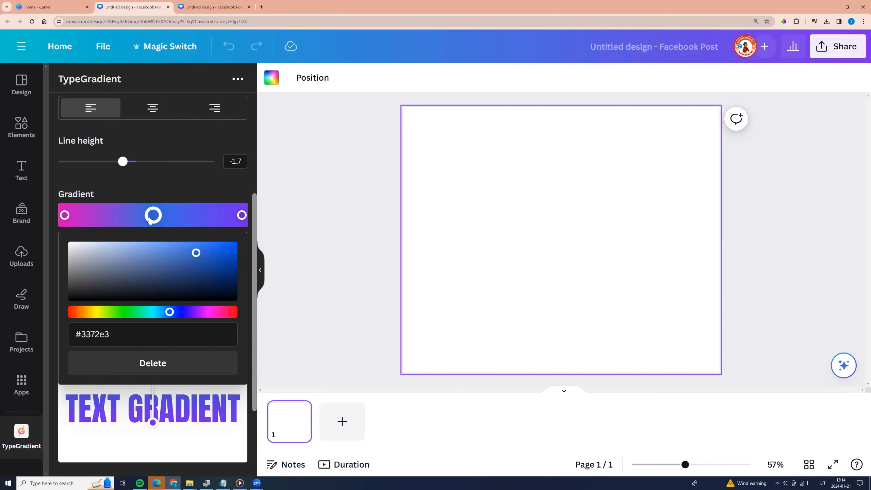
{"action": "left_click", "coordinate": [206, 315]}
{"action": "left_click_drag", "start_coordinate": [195, 253], "coordinate": [182, 247]}
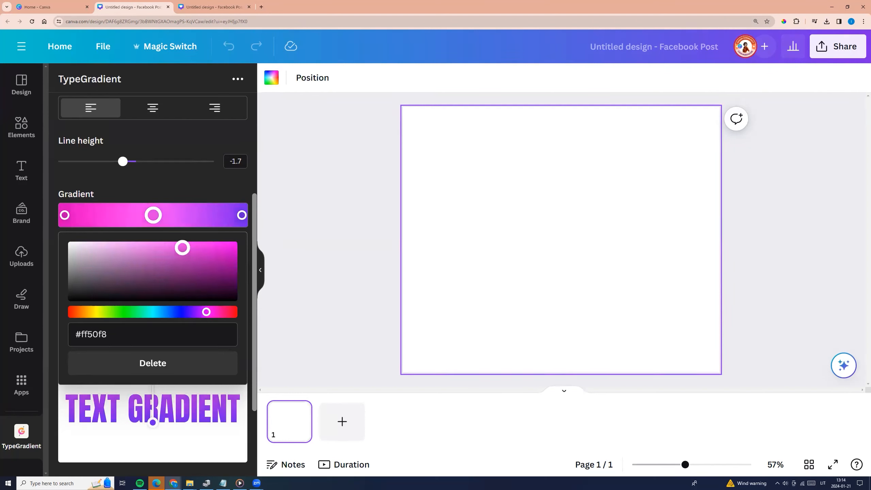
Change the last gradient stop to yellow #fff500 and close the colour picker
{"action": "left_click", "coordinate": [243, 215]}
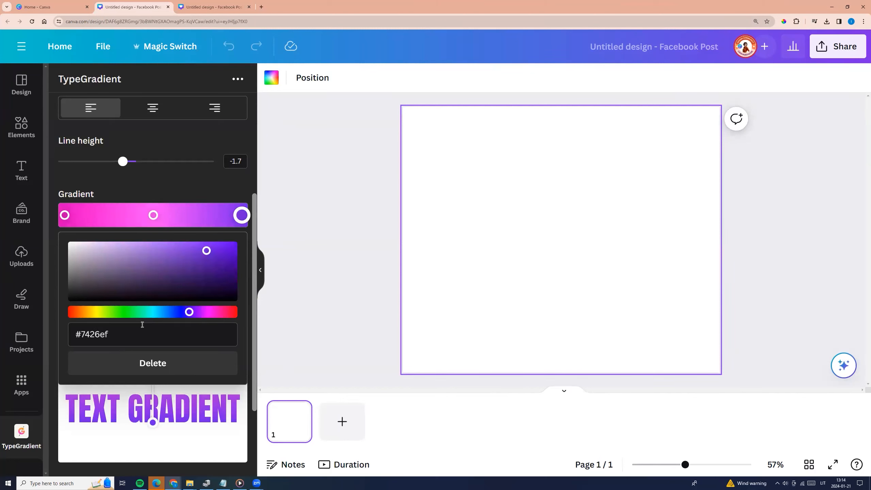
{"action": "left_click", "coordinate": [99, 315]}
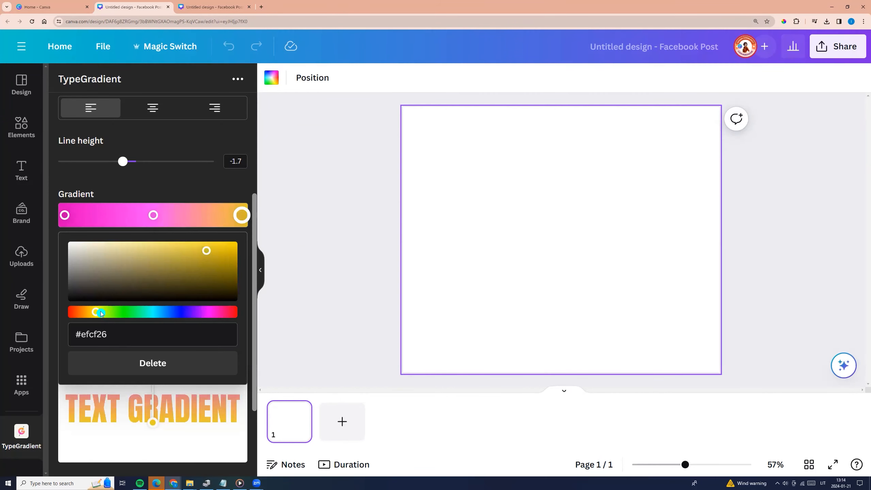
{"action": "left_click_drag", "start_coordinate": [96, 312], "coordinate": [99, 312]}
{"action": "left_click_drag", "start_coordinate": [206, 250], "coordinate": [231, 247]}
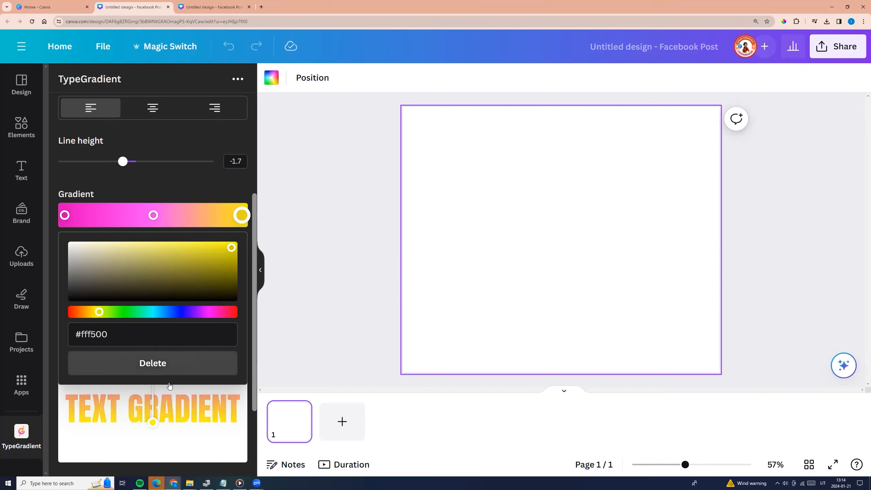
{"action": "left_click", "coordinate": [335, 291]}
{"action": "left_click", "coordinate": [197, 435]}
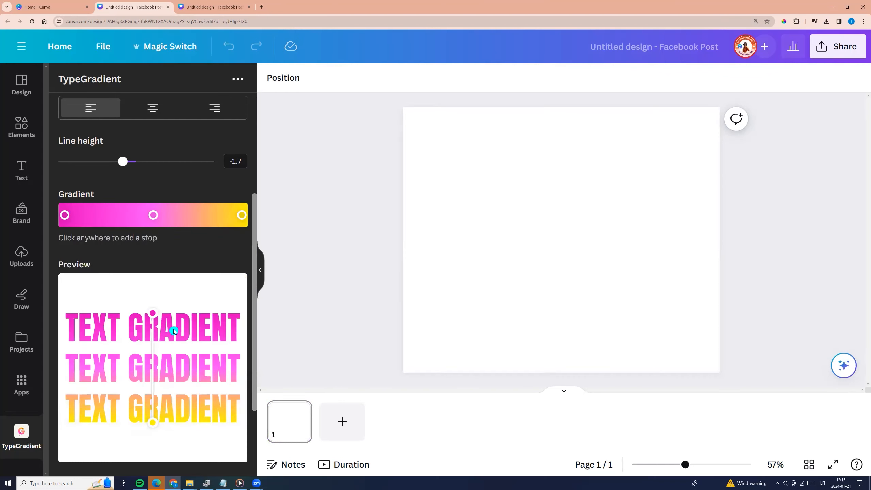
Tilt the gradient in the preview so it runs diagonally from above the first line's G down to the end of the third line
{"action": "scroll", "coordinate": [171, 354], "scroll_direction": "down", "scroll_amount": 3}
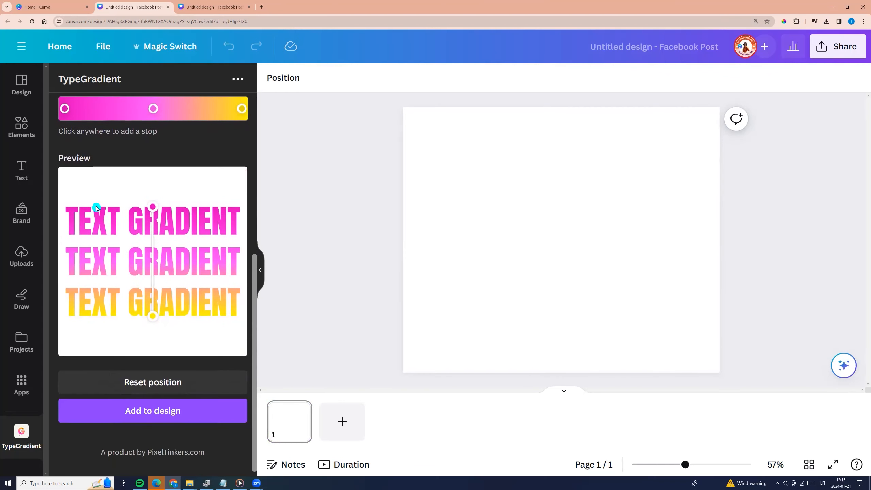
{"action": "left_click_drag", "start_coordinate": [153, 206], "coordinate": [90, 202]}
{"action": "left_click_drag", "start_coordinate": [153, 316], "coordinate": [215, 317]}
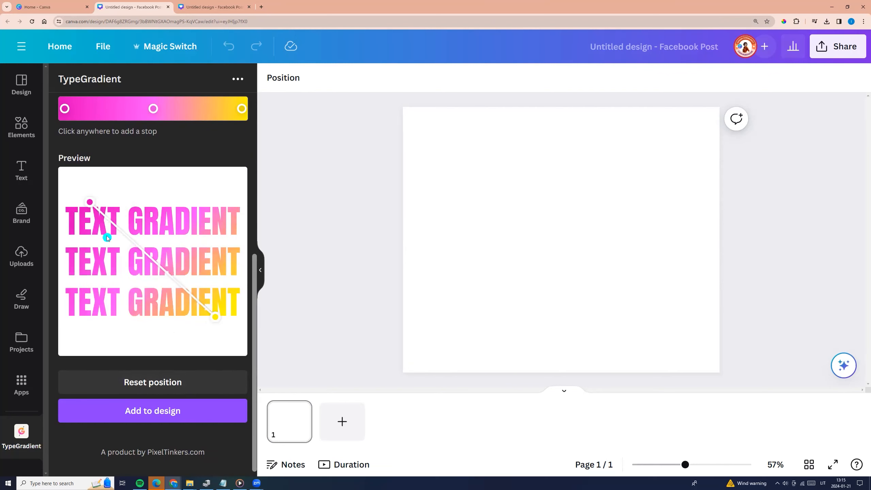
{"action": "left_click_drag", "start_coordinate": [92, 205], "coordinate": [207, 207]}
{"action": "left_click_drag", "start_coordinate": [216, 317], "coordinate": [183, 319]}
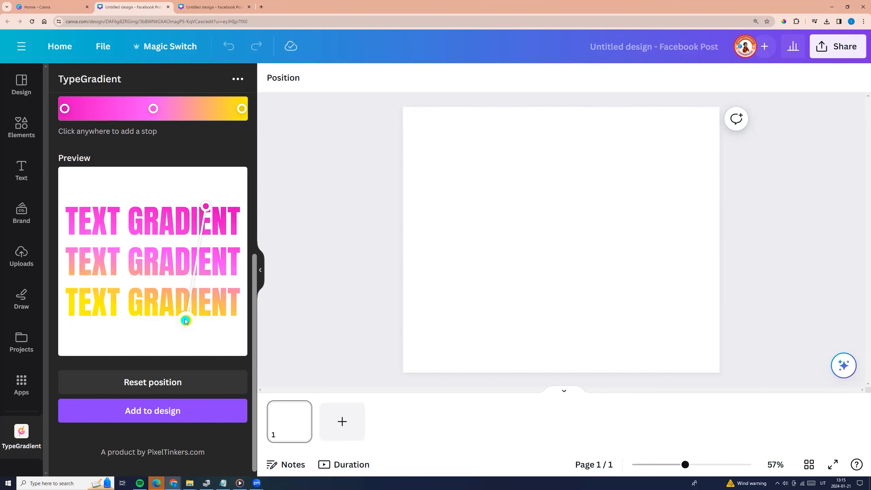
{"action": "left_click_drag", "start_coordinate": [207, 206], "coordinate": [135, 201]}
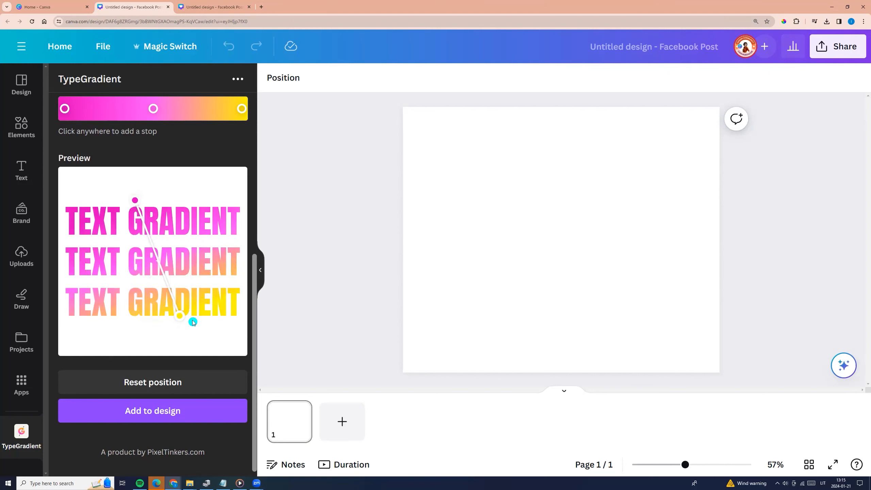
{"action": "left_click_drag", "start_coordinate": [181, 316], "coordinate": [210, 320]}
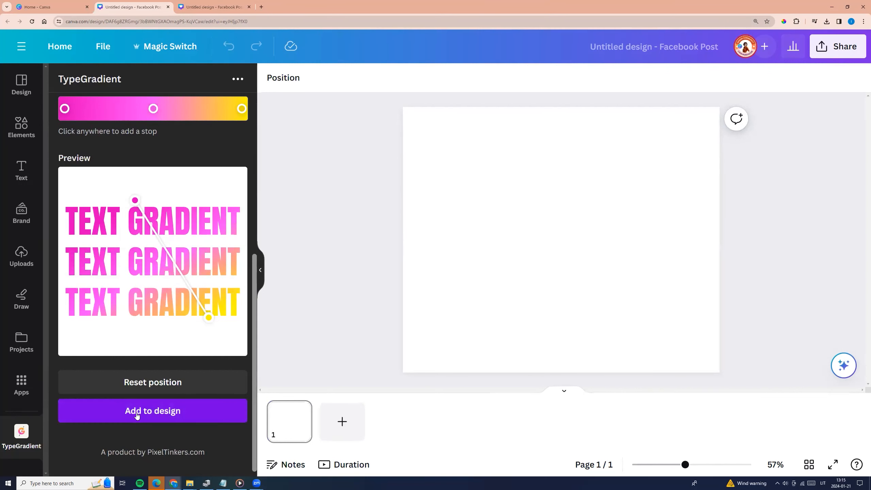
Add the gradient text to the design and enlarge it to span most of the page width
{"action": "left_click", "coordinate": [163, 417]}
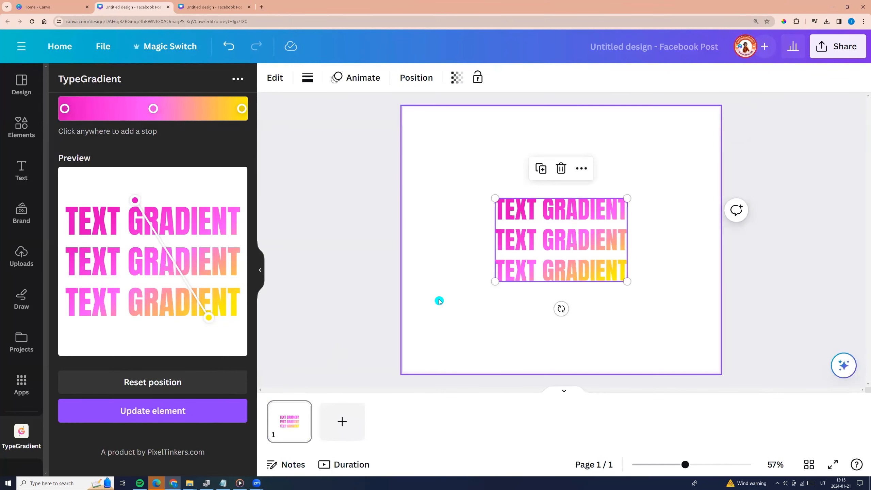
{"action": "left_click_drag", "start_coordinate": [495, 198], "coordinate": [432, 158]}
{"action": "left_click_drag", "start_coordinate": [626, 282], "coordinate": [708, 315]}
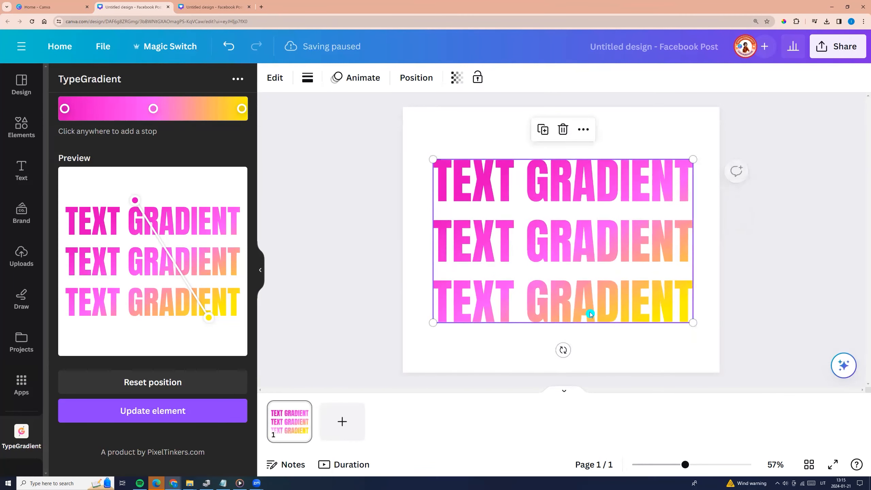
Duplicate the page holding the finished pink-to-yellow gradient text
{"action": "left_click", "coordinate": [297, 418]}
{"action": "left_click", "coordinate": [300, 410]}
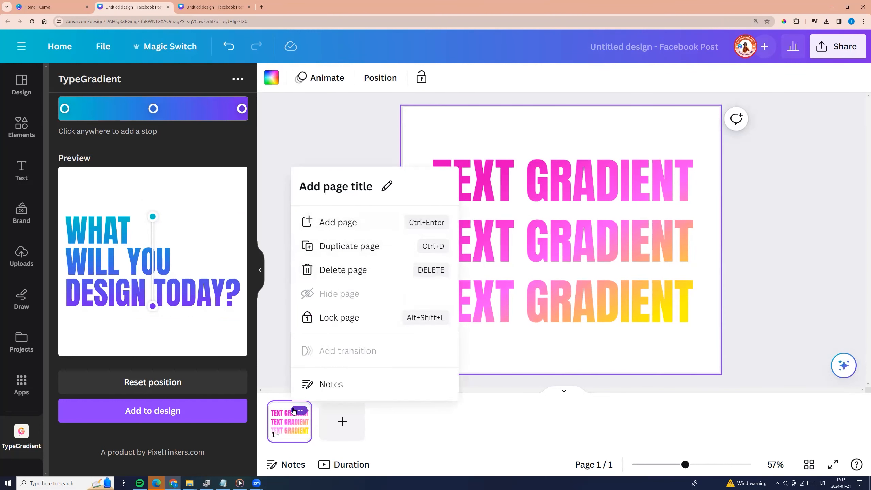
{"action": "left_click", "coordinate": [308, 246]}
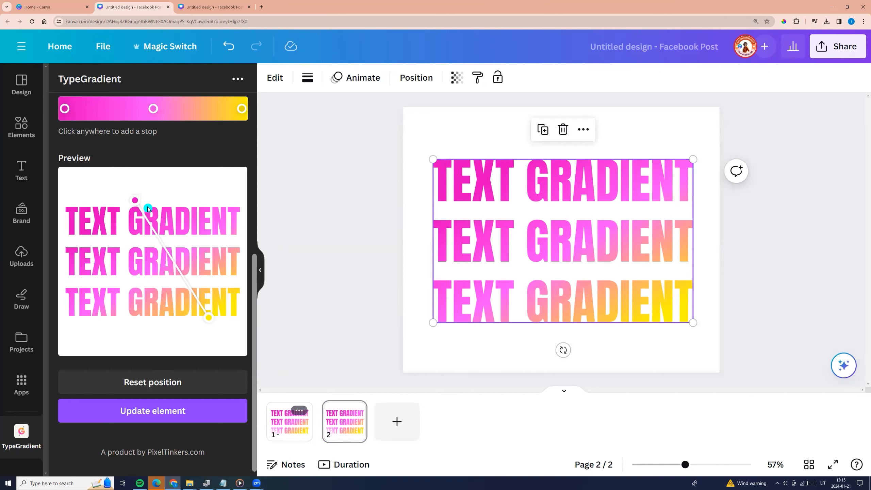
Change the copied text's first gradient stop to bright blue #1fc9ff and its middle stop to light blue #73ddff
{"action": "scroll", "coordinate": [162, 199], "scroll_direction": "up", "scroll_amount": 4}
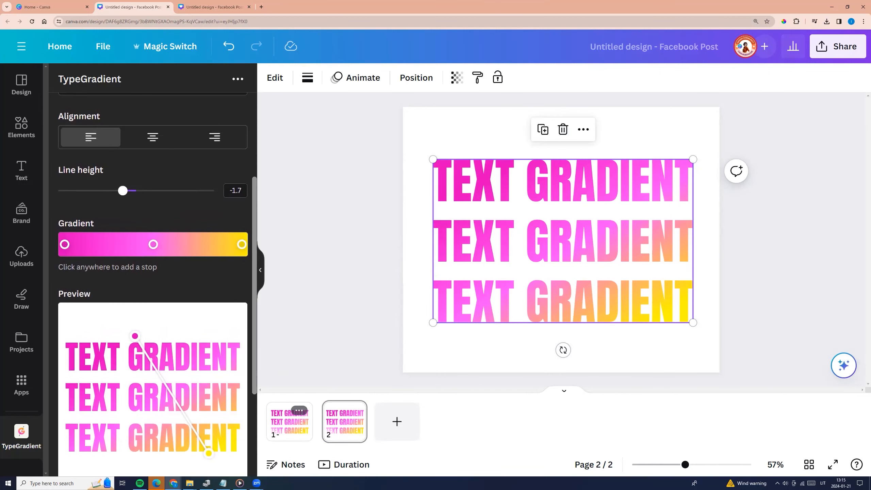
{"action": "left_click", "coordinate": [64, 244]}
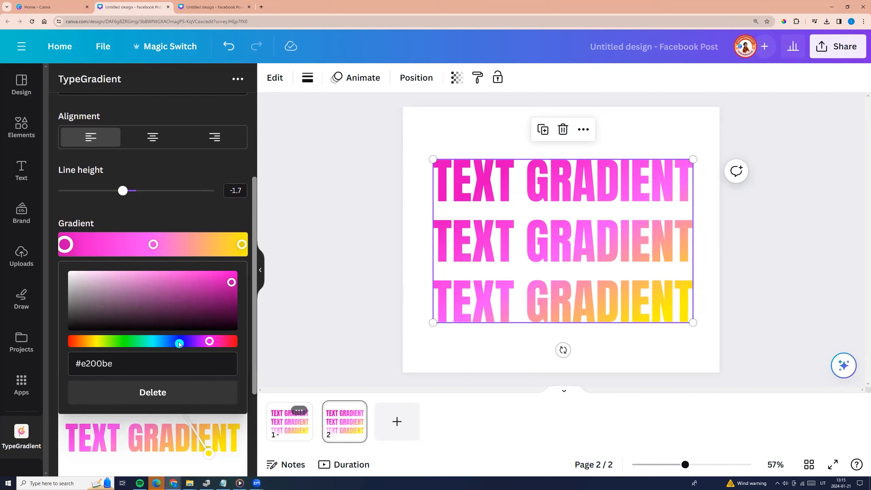
{"action": "left_click", "coordinate": [159, 340]}
{"action": "left_click_drag", "start_coordinate": [229, 282], "coordinate": [161, 276]}
{"action": "left_click", "coordinate": [153, 244]}
{"action": "left_click", "coordinate": [159, 345]}
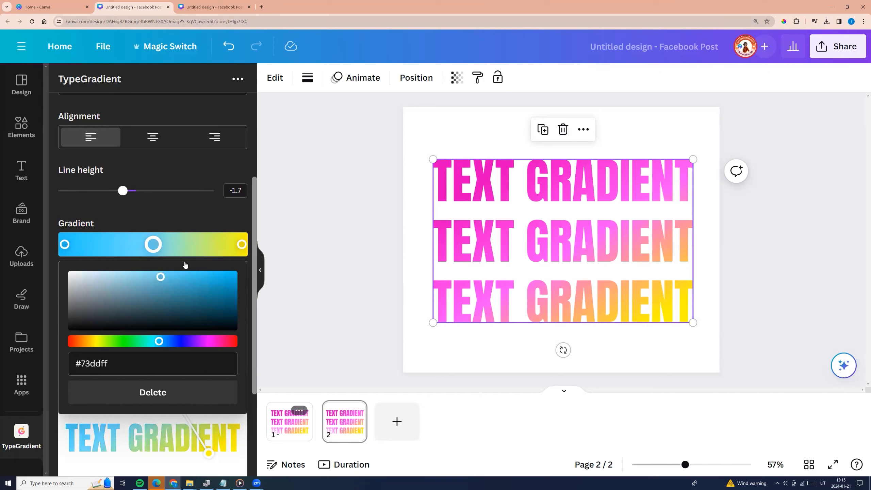
Change the last gradient stop to green #00ff57 and close the colour picker
{"action": "left_click", "coordinate": [242, 244]}
{"action": "left_click", "coordinate": [136, 342]}
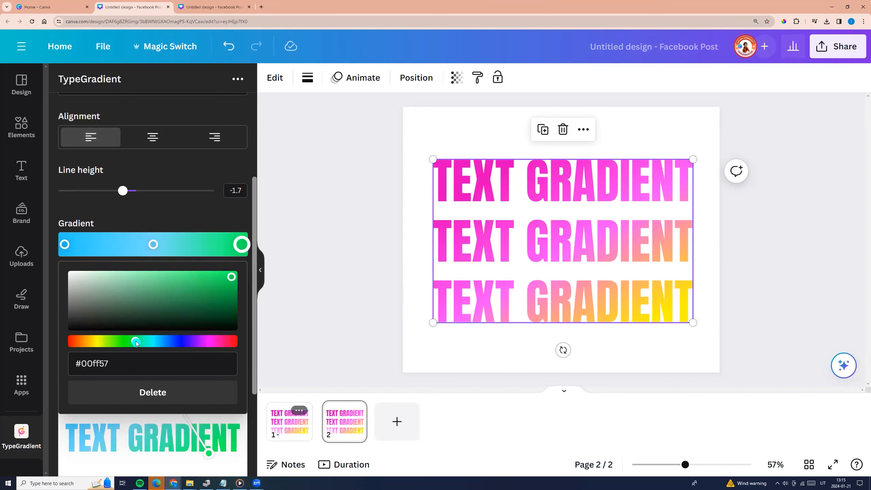
{"action": "left_click", "coordinate": [192, 459]}
Reposition the gradient diagonally from the first line's N to below the third line's G, and update the text on page 2
{"action": "scroll", "coordinate": [207, 446], "scroll_direction": "down", "scroll_amount": 3}
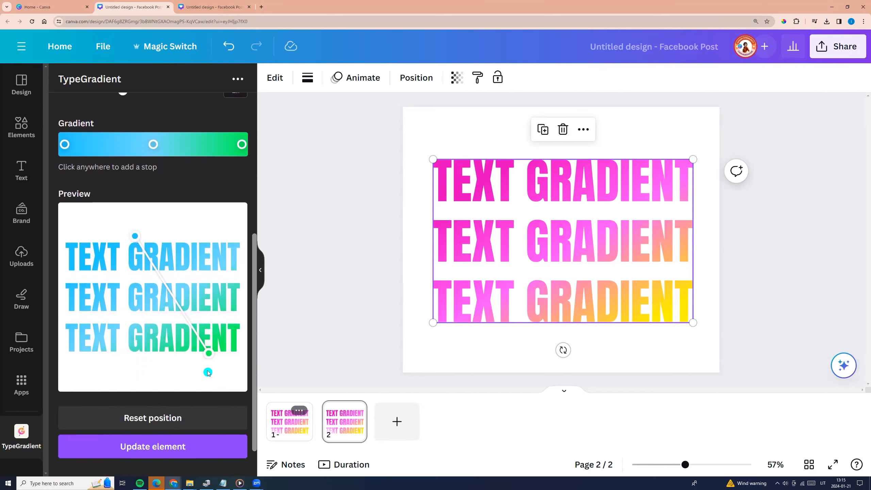
{"action": "left_click_drag", "start_coordinate": [210, 351], "coordinate": [153, 355]}
{"action": "left_click_drag", "start_coordinate": [134, 237], "coordinate": [216, 250]}
{"action": "left_click_drag", "start_coordinate": [153, 355], "coordinate": [139, 365]}
{"action": "left_click", "coordinate": [160, 443]}
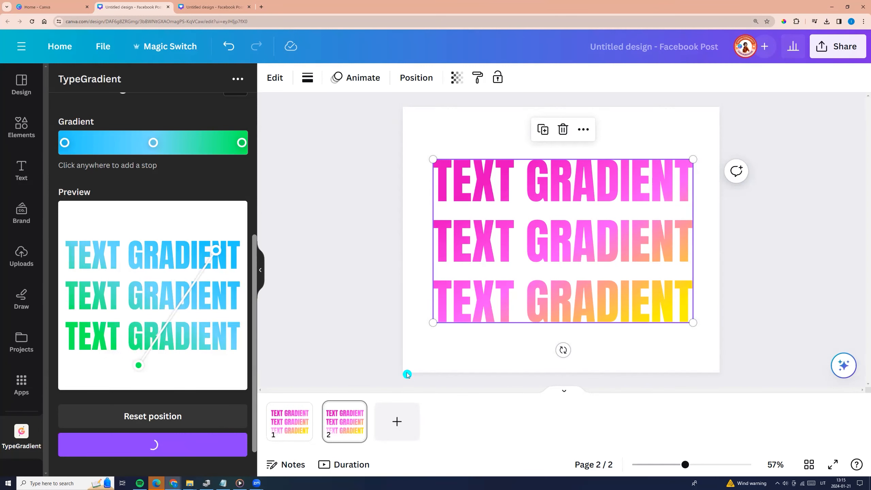
Compare page 1 with page 2 and duplicate page 2
{"action": "left_click", "coordinate": [290, 425]}
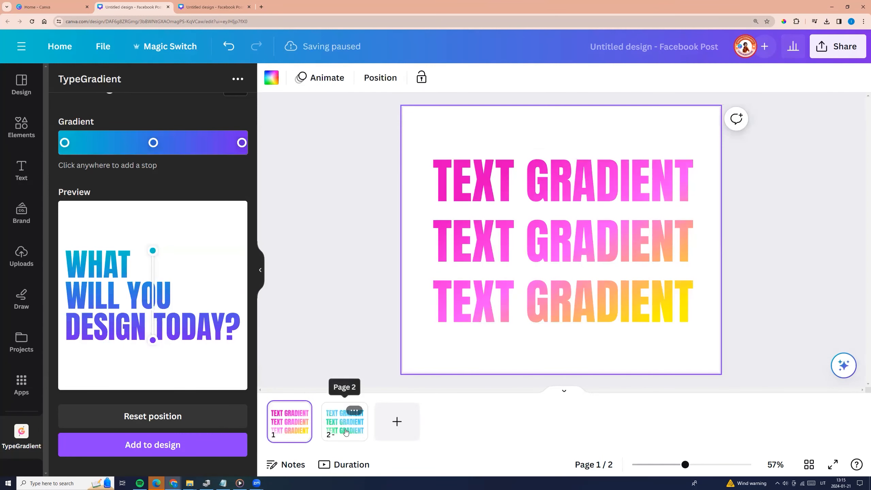
{"action": "left_click", "coordinate": [344, 431]}
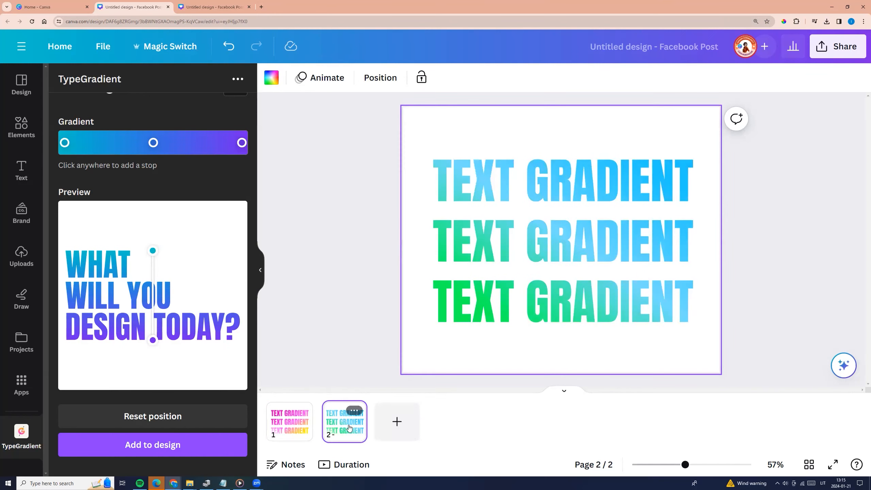
{"action": "key", "text": "ctrl+d"}
Replace the main text of page 3's gradient text with "elevate your designs with text gradient", broken into three lines after "your" and "with"
{"action": "left_click", "coordinate": [483, 245]}
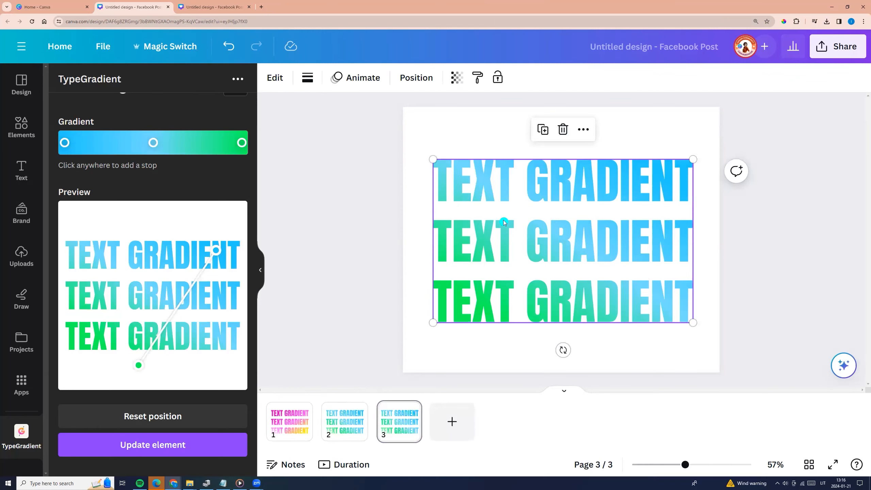
{"action": "scroll", "coordinate": [165, 203], "scroll_direction": "up", "scroll_amount": 5}
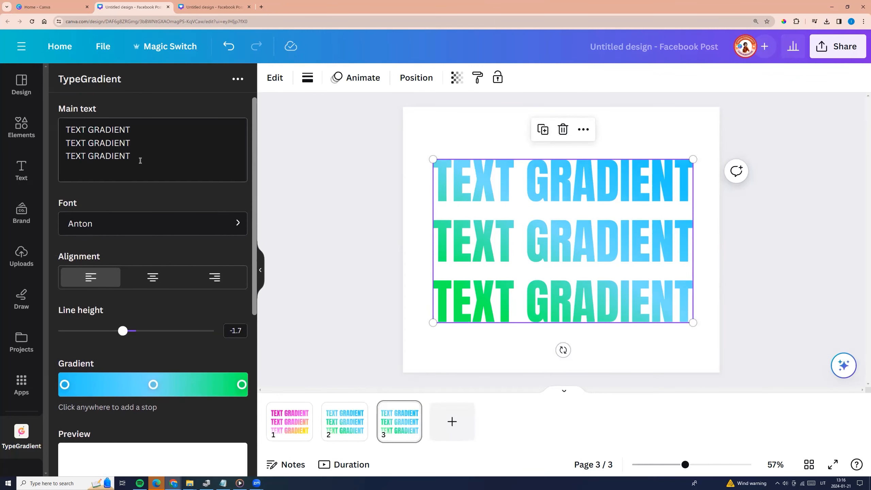
{"action": "left_click_drag", "start_coordinate": [141, 161], "coordinate": [78, 121]}
{"action": "type", "text": "elevate your designs with text gradient"}
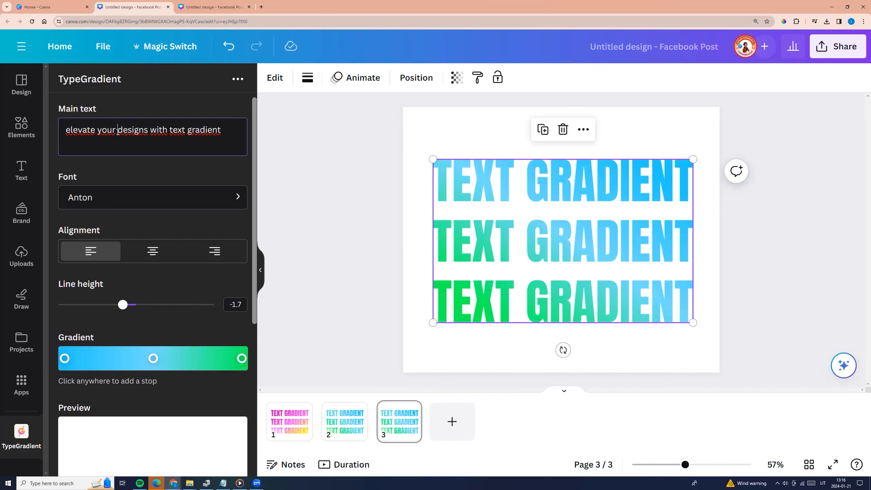
{"action": "key", "text": "Return"}
{"action": "key", "text": "Return"}
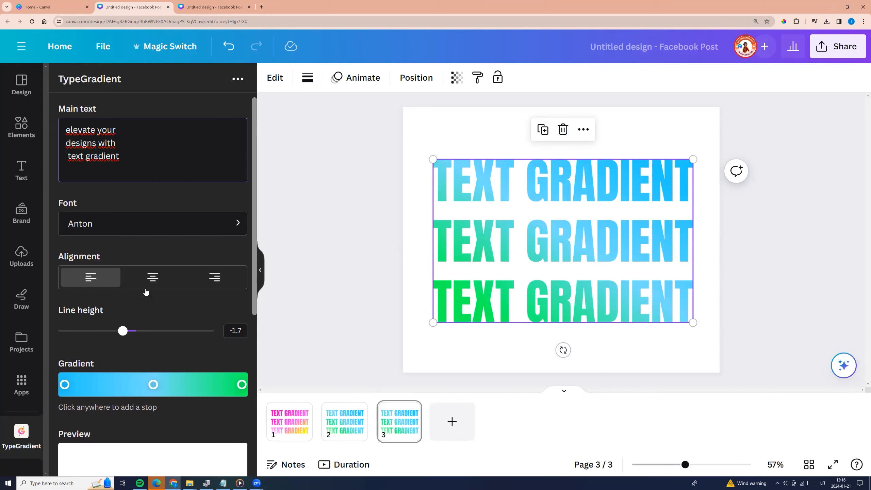
Centre the text and set its font to Open Sans
{"action": "left_click", "coordinate": [152, 277]}
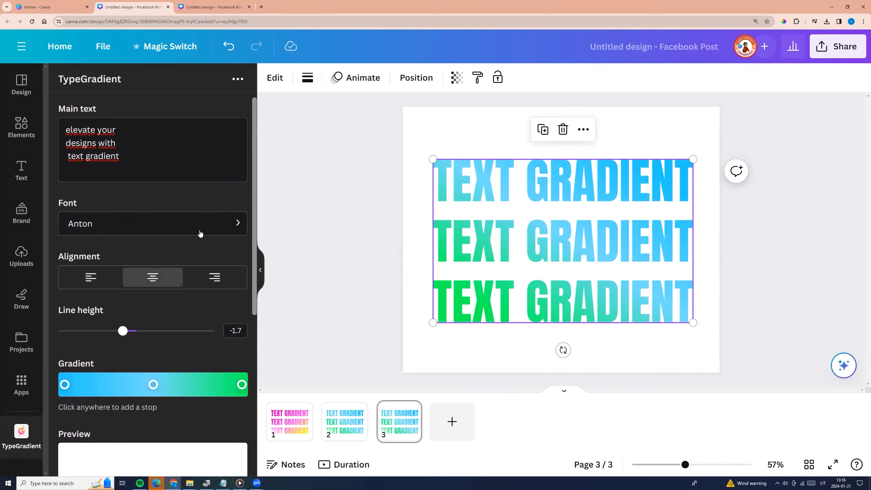
{"action": "left_click", "coordinate": [230, 222]}
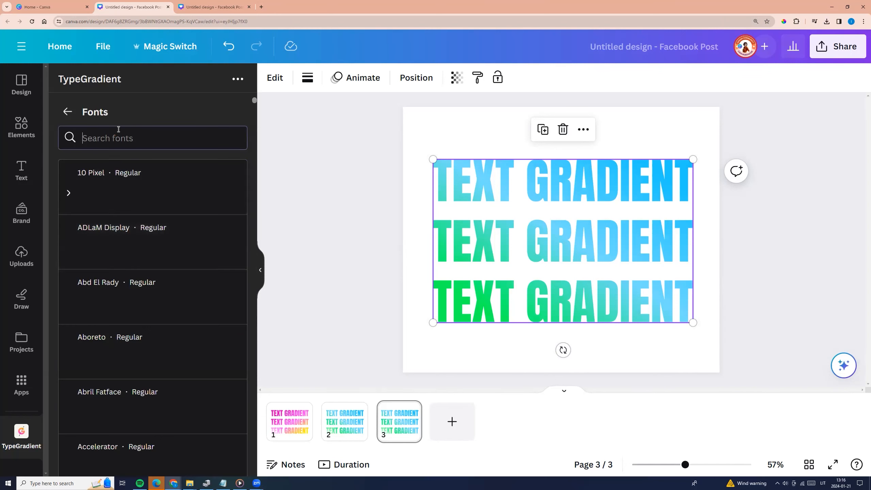
{"action": "type", "text": "open"}
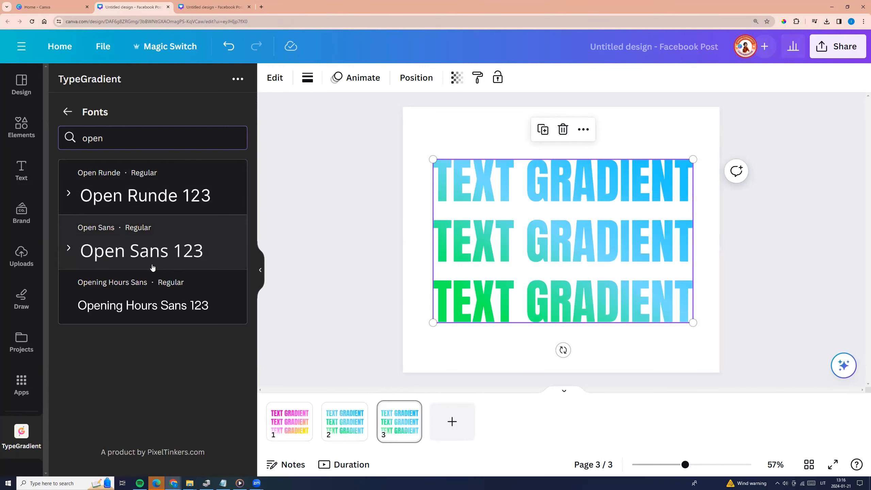
{"action": "left_click", "coordinate": [147, 262]}
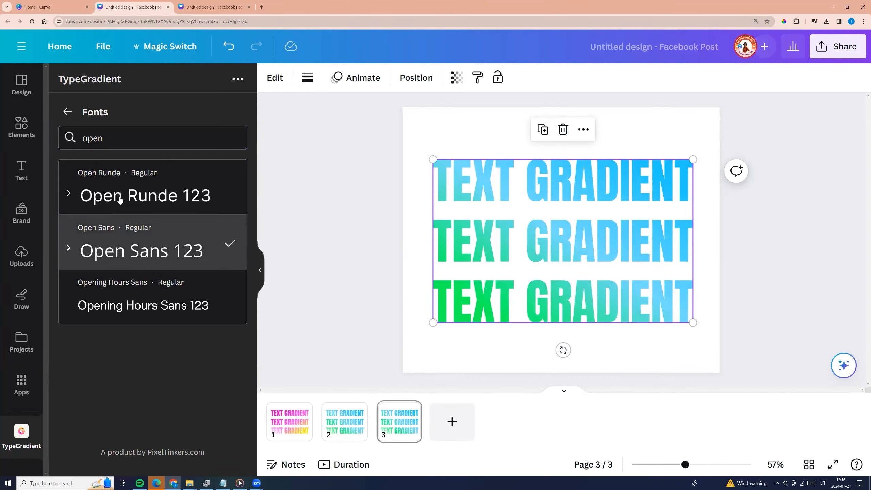
{"action": "left_click", "coordinate": [67, 111]}
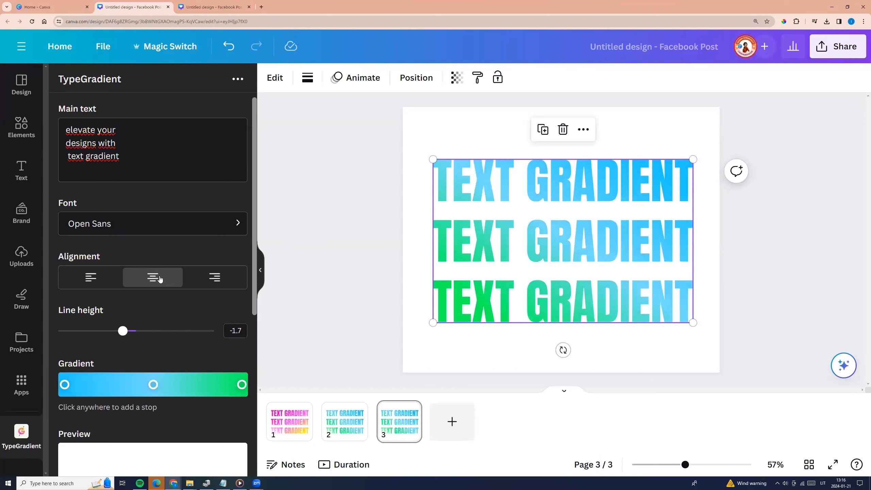
Change the first gradient stop to pinkish red and the middle stop to light pink
{"action": "scroll", "coordinate": [133, 307], "scroll_direction": "down", "scroll_amount": 5}
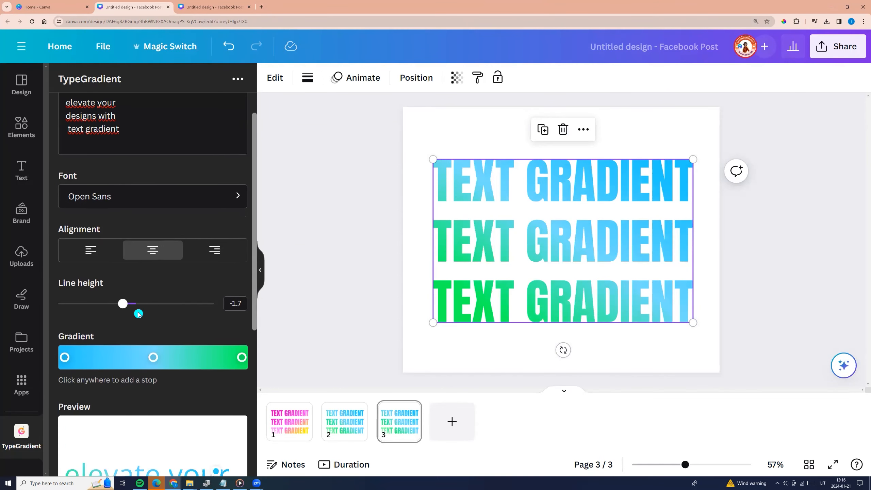
{"action": "left_click", "coordinate": [63, 215]}
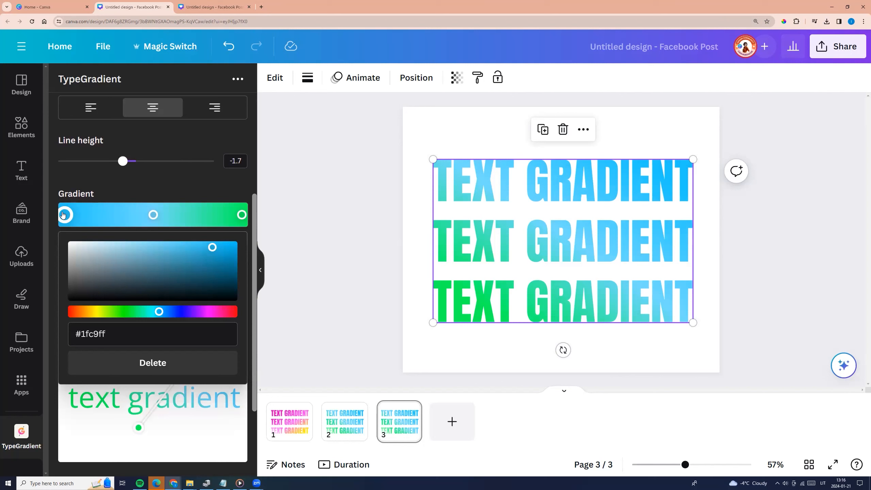
{"action": "left_click", "coordinate": [211, 252]}
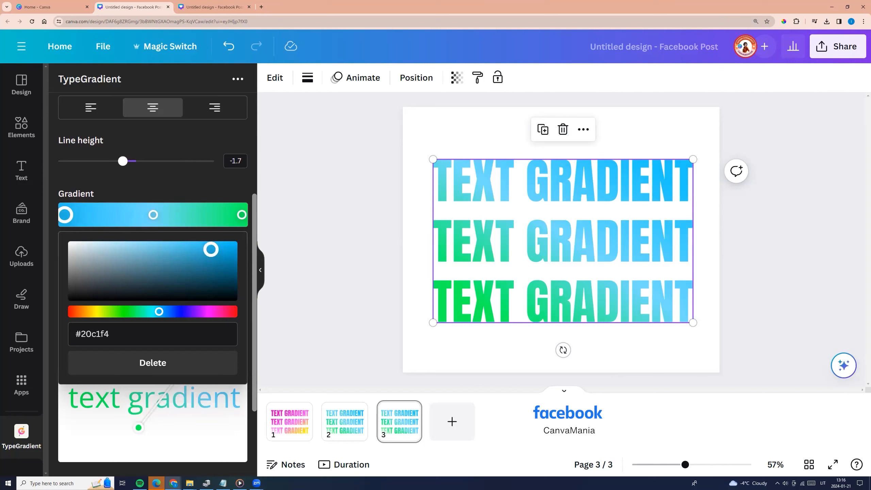
{"action": "left_click", "coordinate": [213, 312]}
{"action": "left_click", "coordinate": [212, 312]}
Change the last gradient stop to bright purple and close the colour picker
{"action": "left_click", "coordinate": [241, 216]}
{"action": "left_click", "coordinate": [204, 312]}
{"action": "left_click", "coordinate": [230, 247]}
{"action": "left_click", "coordinate": [185, 189]}
Reposition the gradient from the y of "your" to below the word "text", and update the text on page 3
{"action": "scroll", "coordinate": [168, 323], "scroll_direction": "down", "scroll_amount": 3}
{"action": "left_click_drag", "start_coordinate": [214, 228], "coordinate": [180, 218]}
{"action": "left_click_drag", "start_coordinate": [137, 327], "coordinate": [107, 320]}
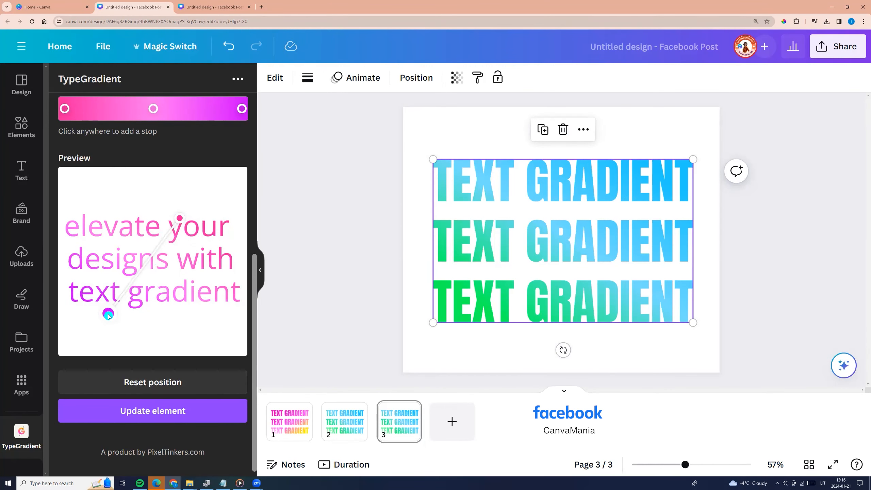
{"action": "left_click", "coordinate": [115, 419]}
{"action": "left_click", "coordinate": [149, 421]}
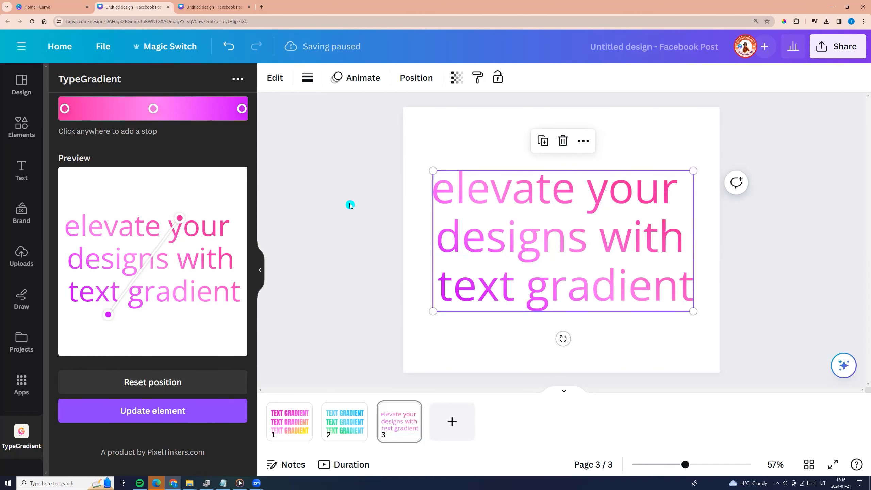
Deselect the text and look over the gradient text designs on pages 1 and 2
{"action": "left_click", "coordinate": [354, 243]}
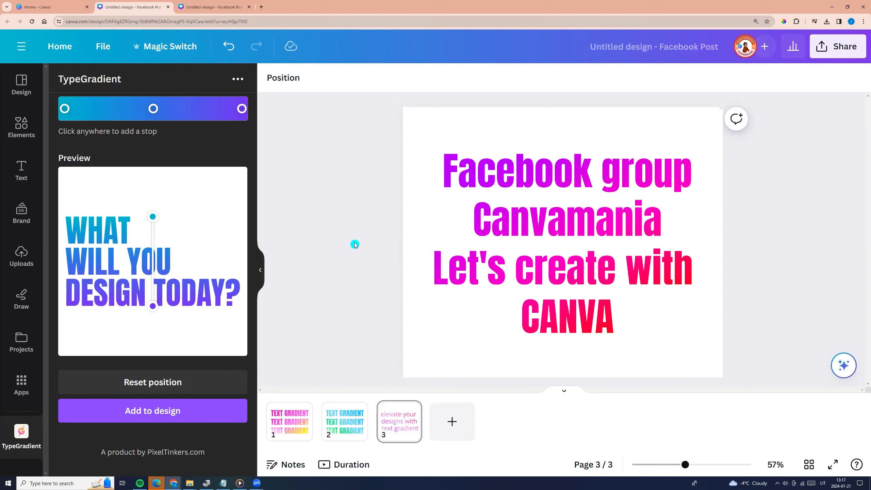
{"action": "left_click", "coordinate": [290, 422]}
{"action": "left_click", "coordinate": [345, 429]}
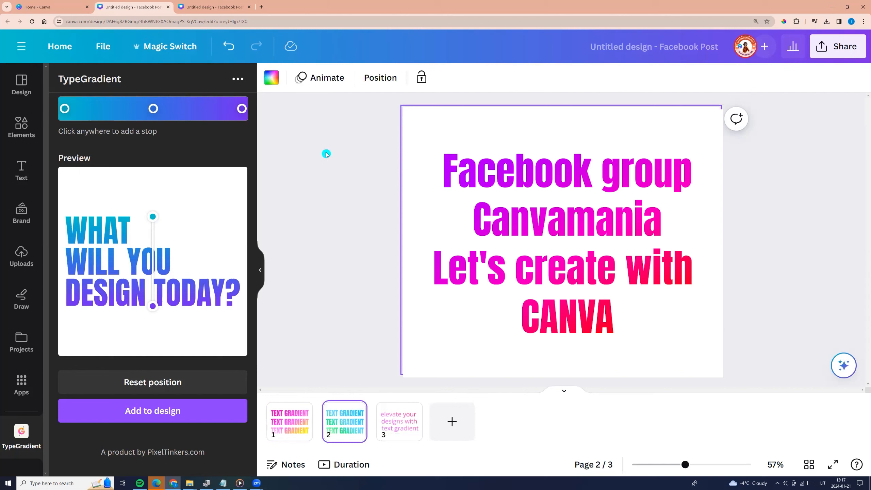